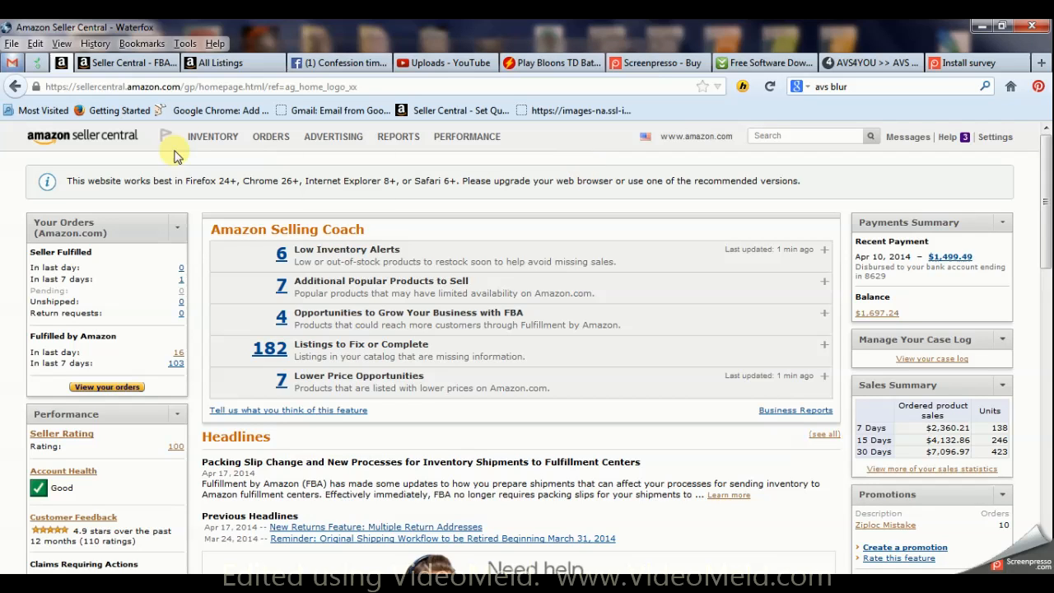
- Reload the Seller Central home page before reaching the Settings menu
left_click(114, 145)
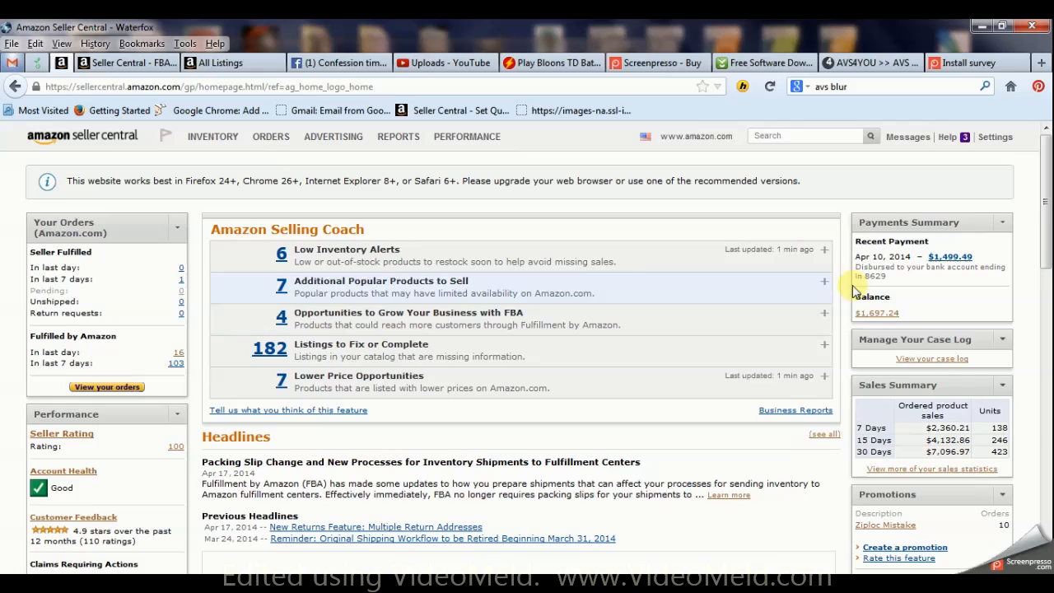
mouse_move(995, 137)
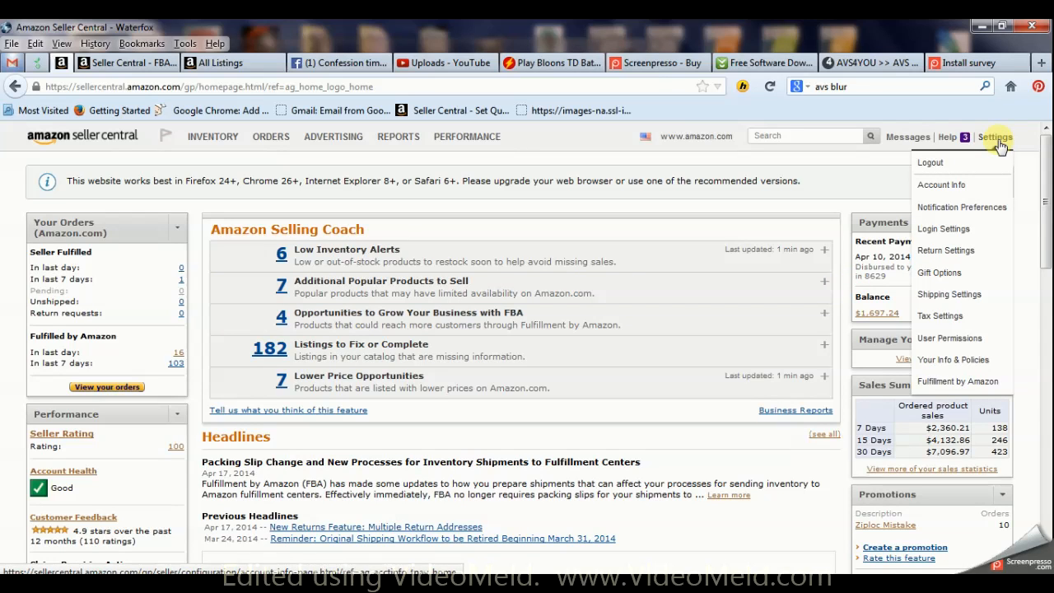
- Go to Fulfillment by Amazon settings and locate Automated Long-Term Storage Removals
left_click(969, 387)
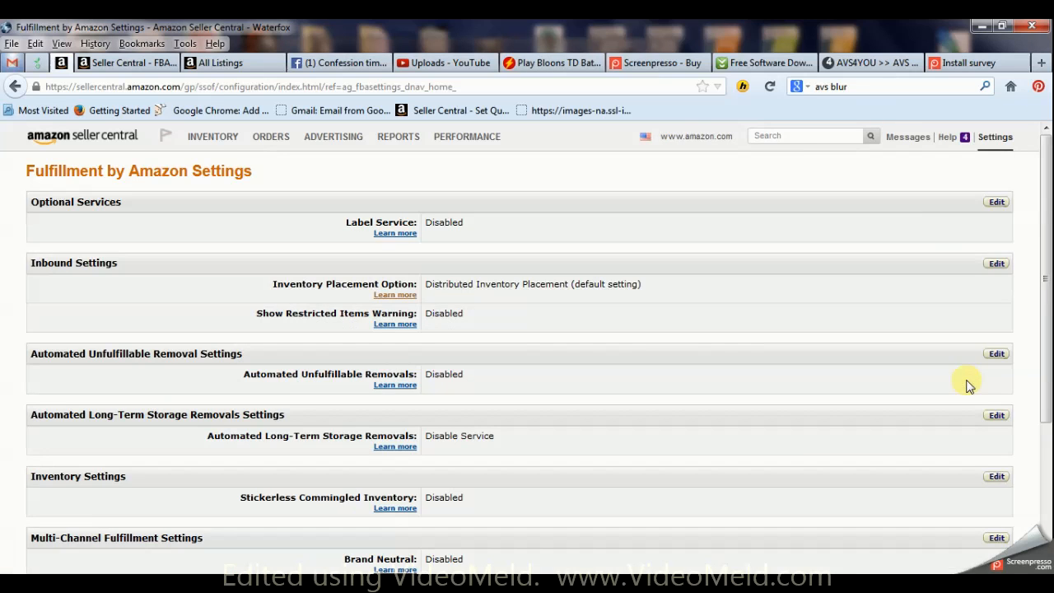
scroll(755, 379, "down", 1)
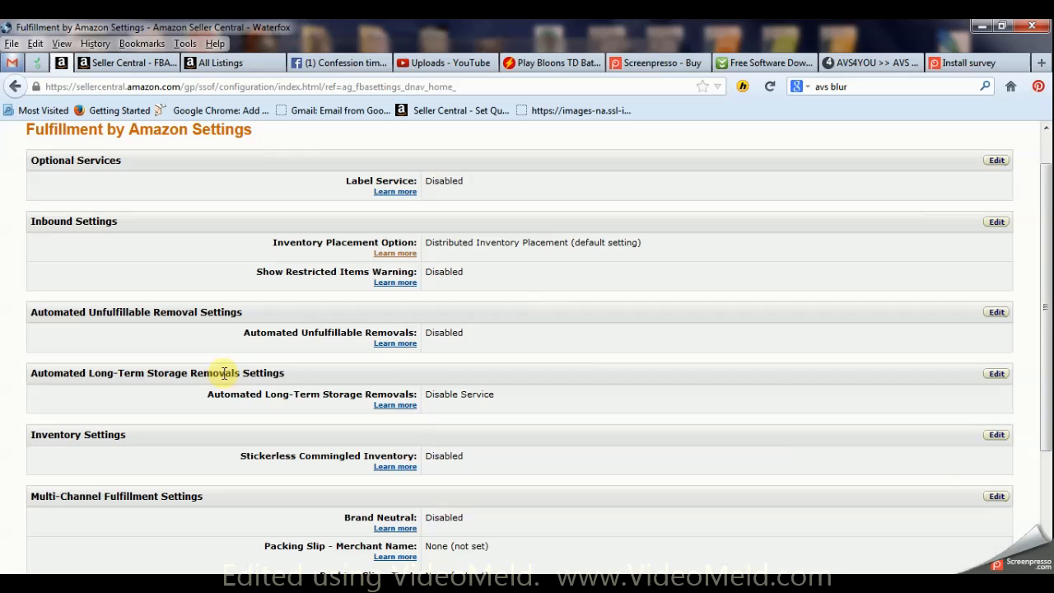
double_click(304, 380)
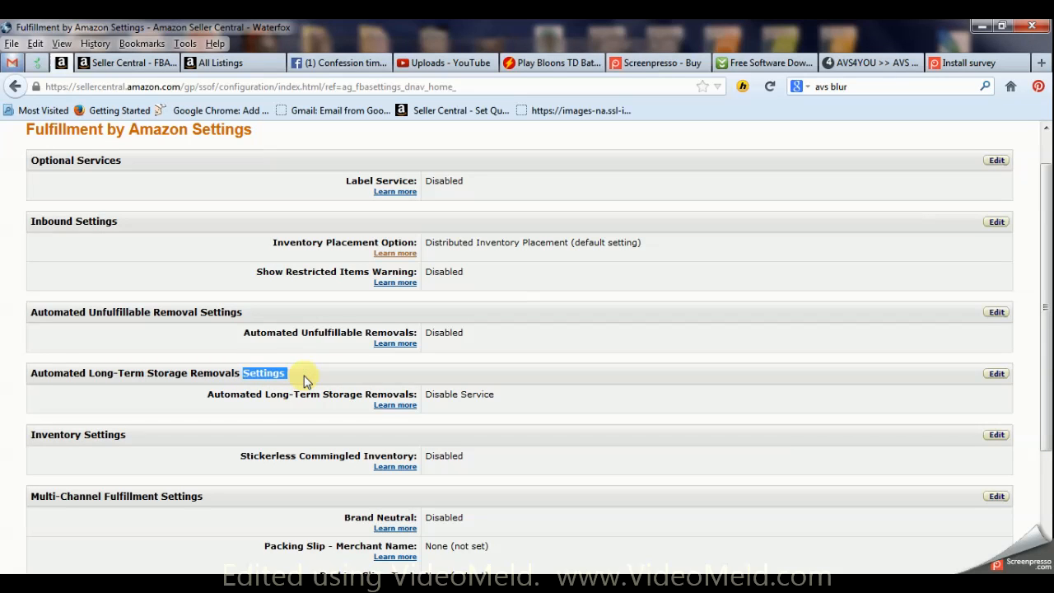
- Edit removals to 'Return all units eligible' and fill the notification email from the suggestion
left_click(996, 374)
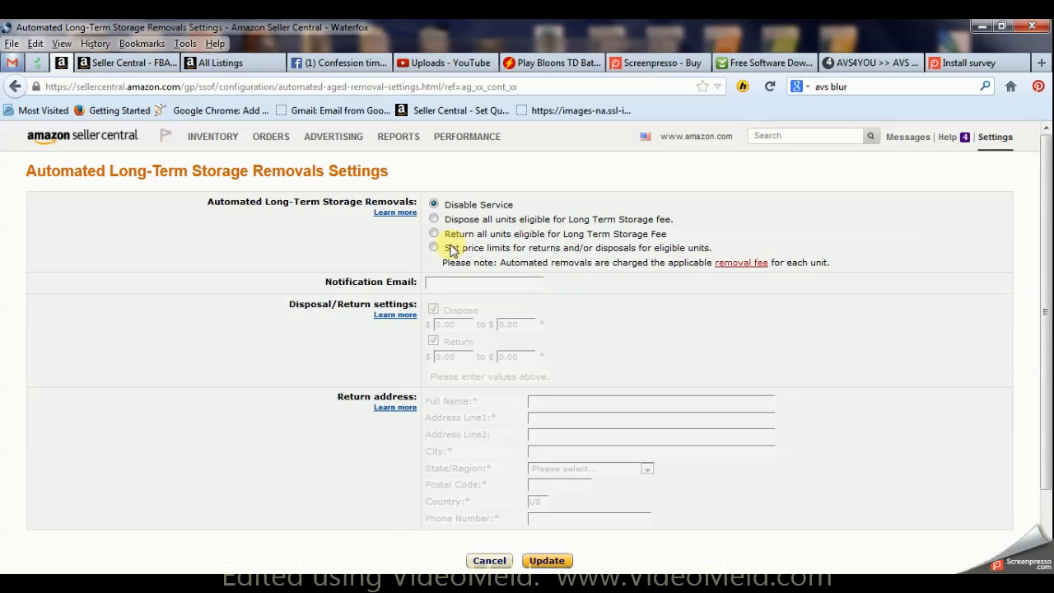
left_click(433, 234)
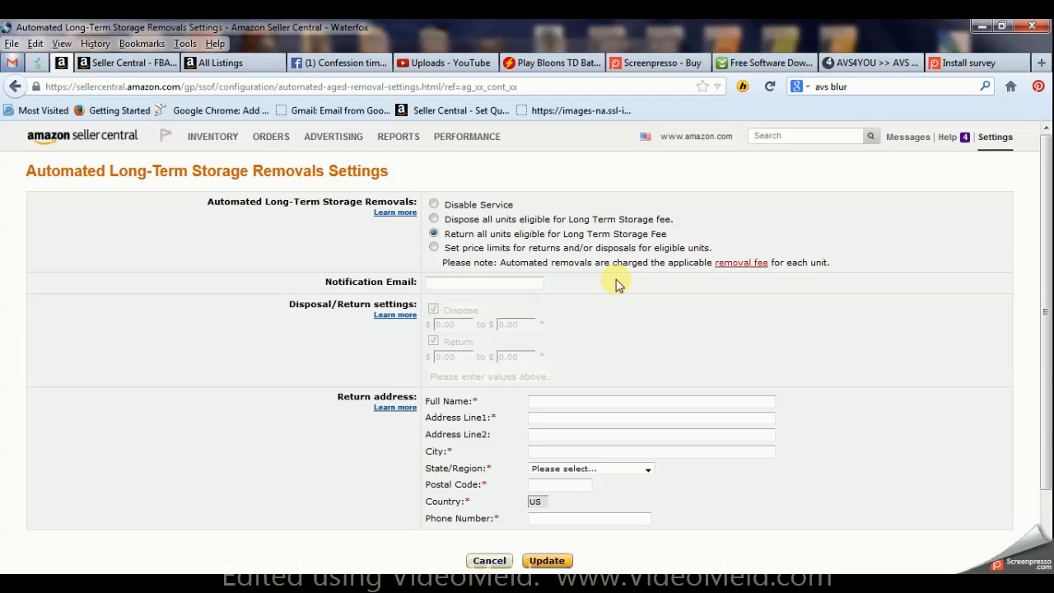
left_click(525, 283)
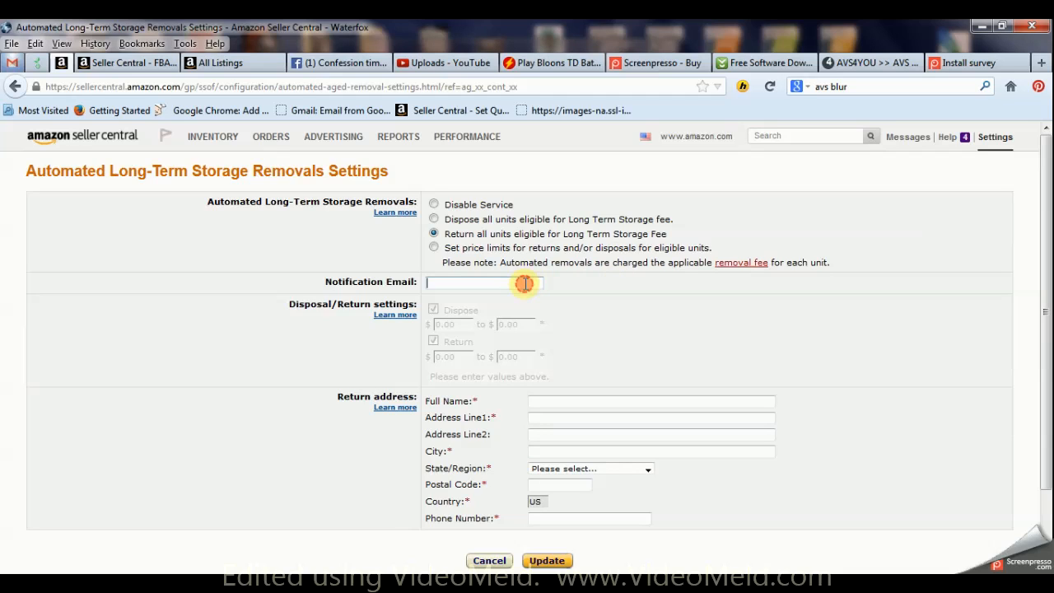
type("jc")
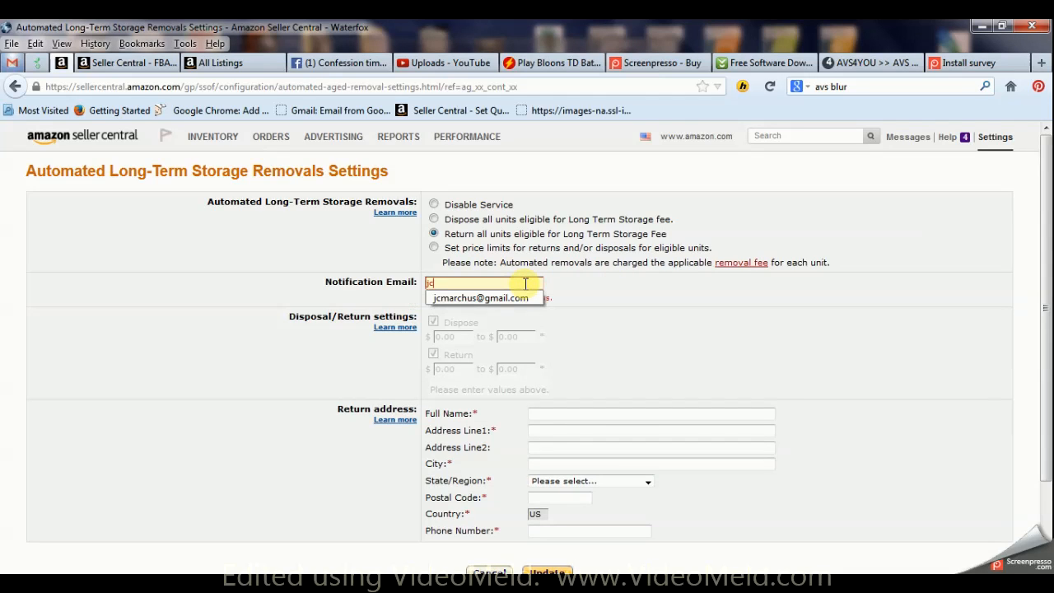
type("mar")
left_click(517, 299)
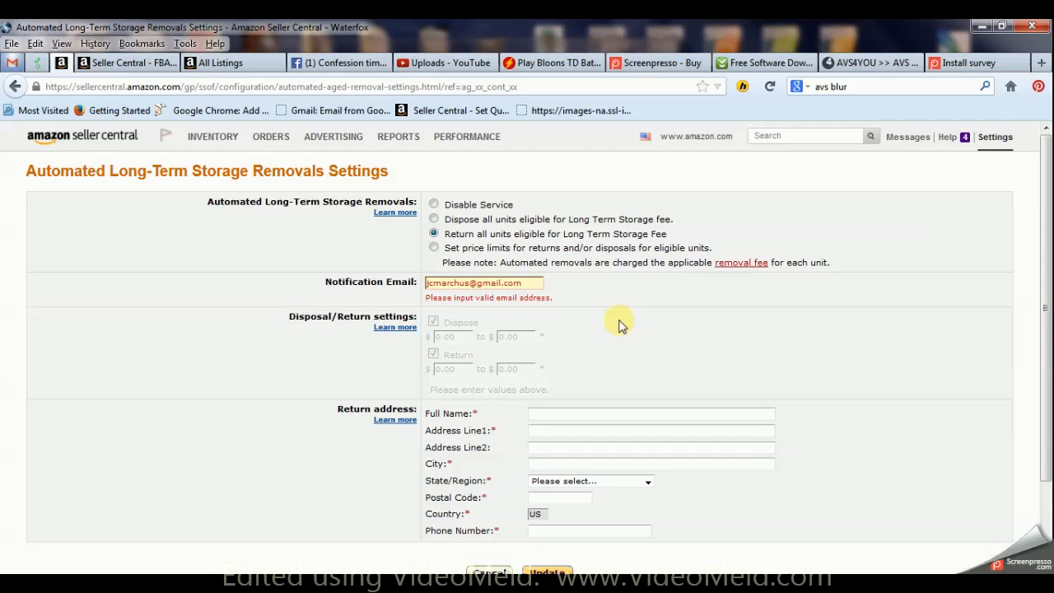
scroll(619, 323, "down", 2)
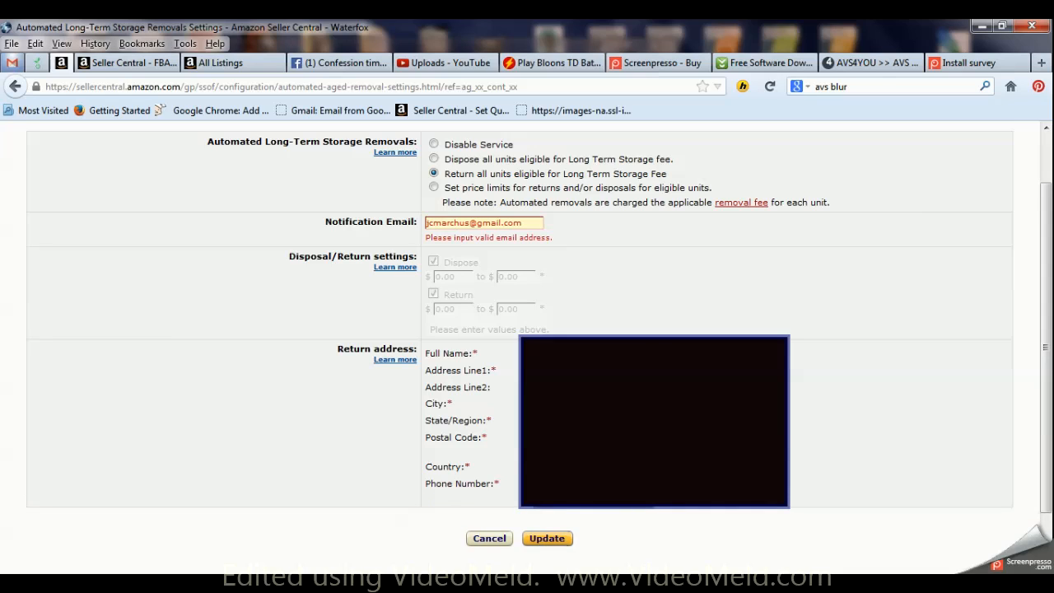
key("Tab")
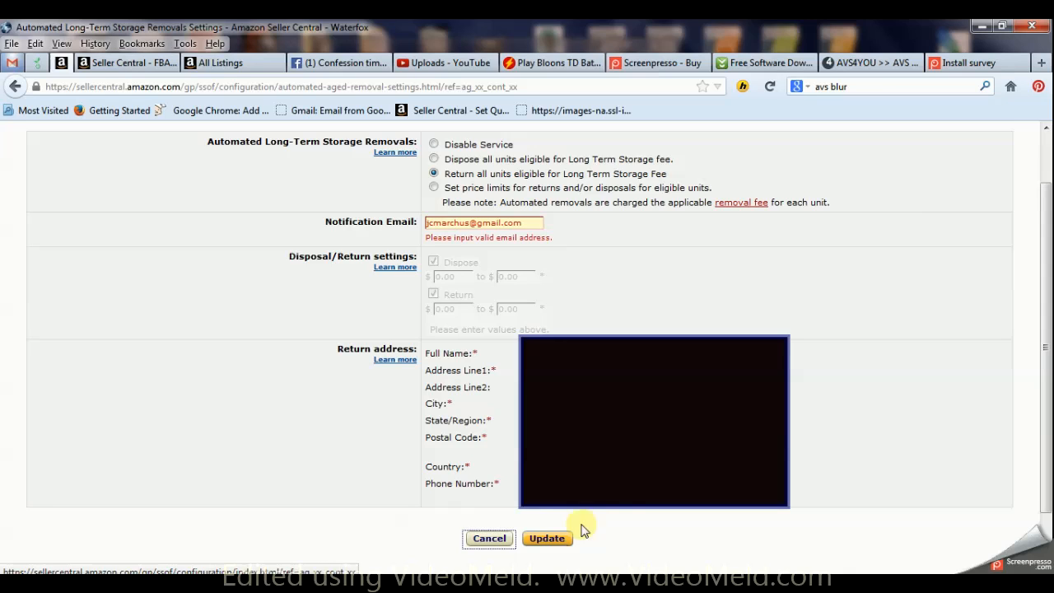
- Update the settings and review the success message confirming all eligible units will be returned
left_click(563, 547)
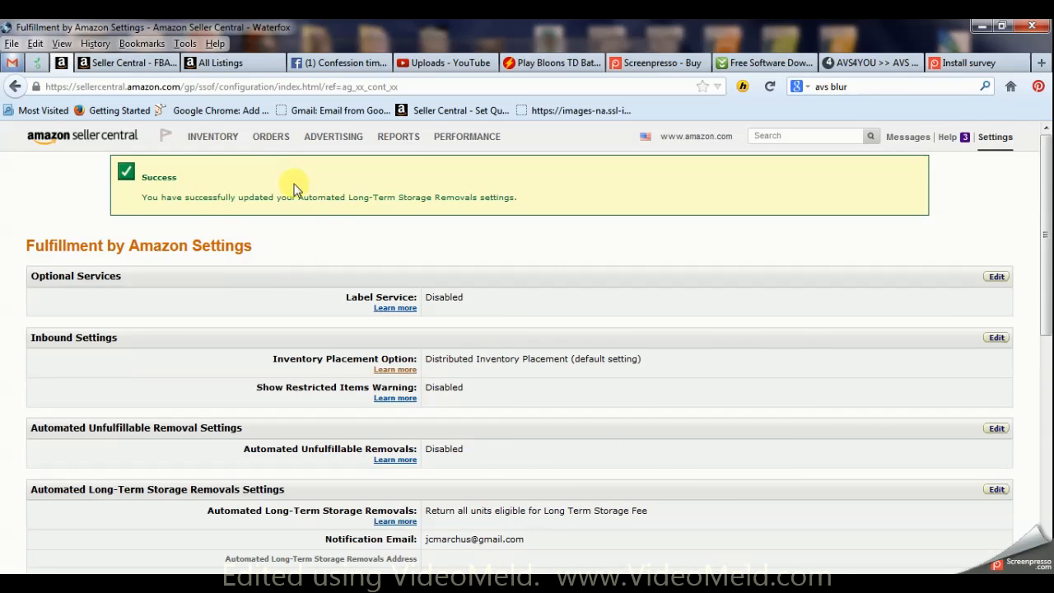
left_click_drag(85, 192, 535, 209)
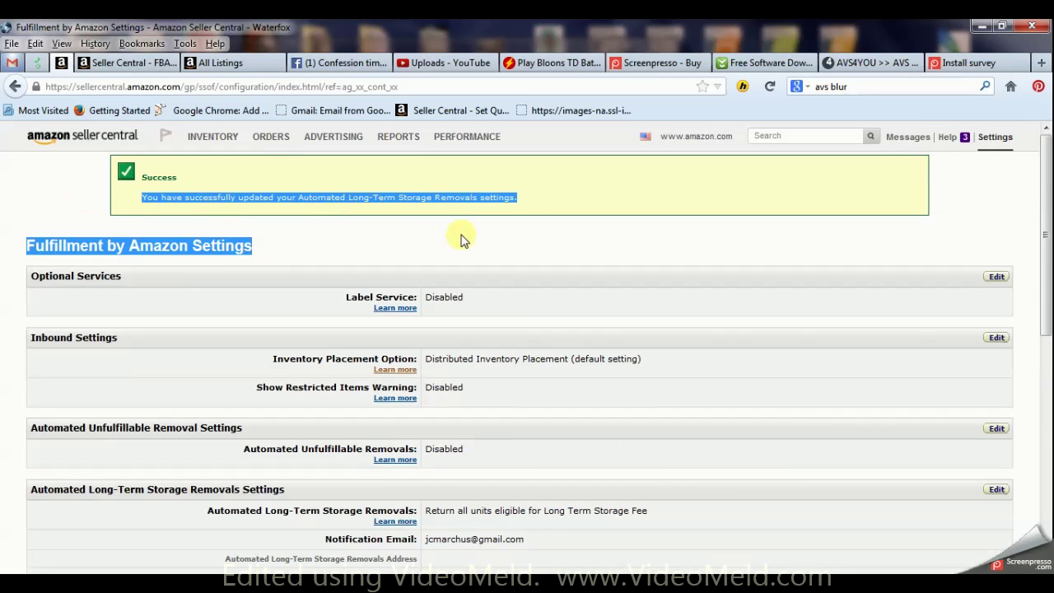
left_click(535, 208)
mouse_move(142, 197)
left_mouse_down()
mouse_move(428, 234)
mouse_move(560, 215)
left_mouse_up()
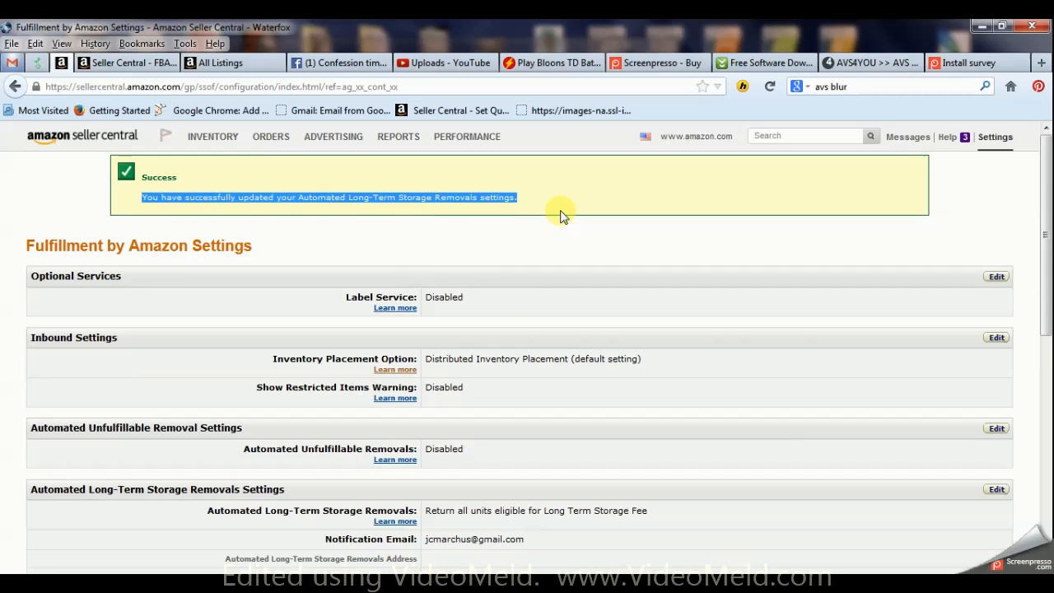
left_click(579, 239)
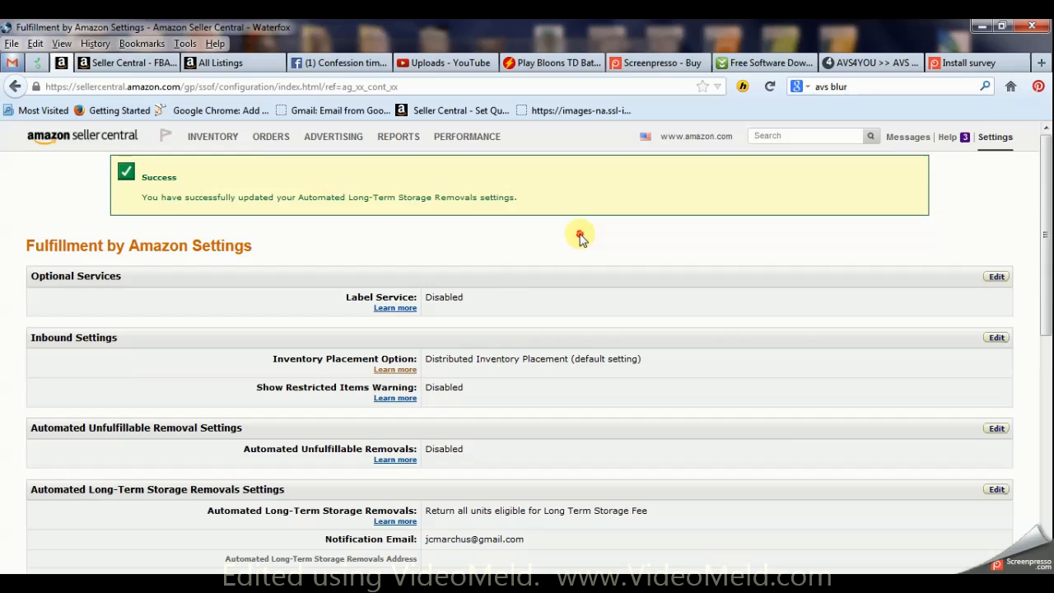